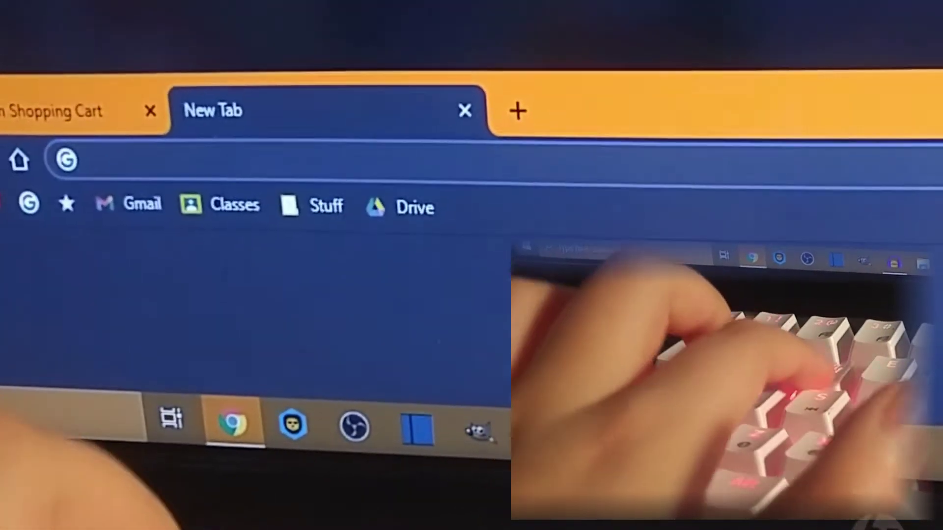
type("w")
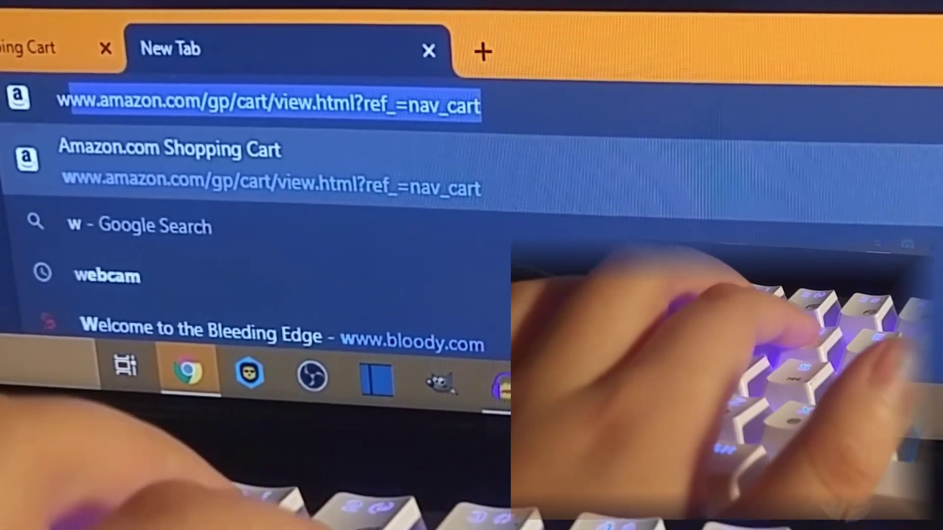
type("w")
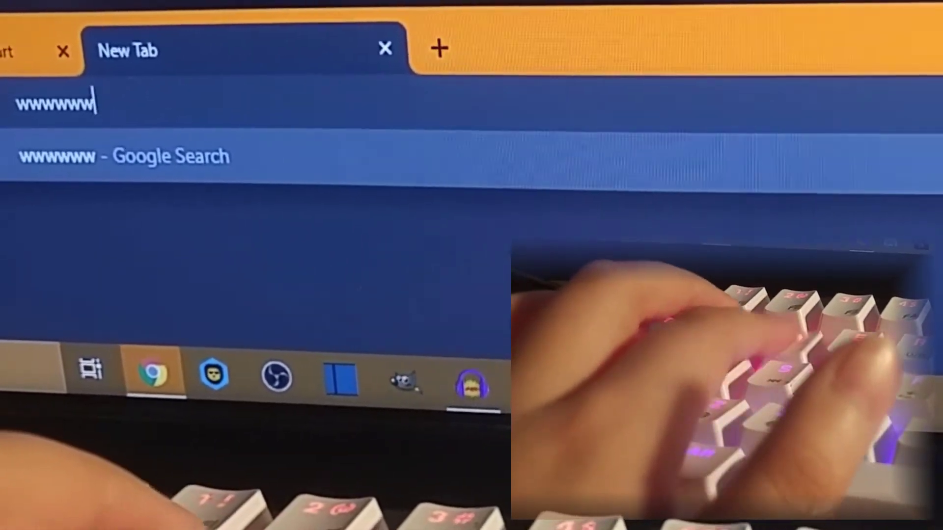
type("wwwww")
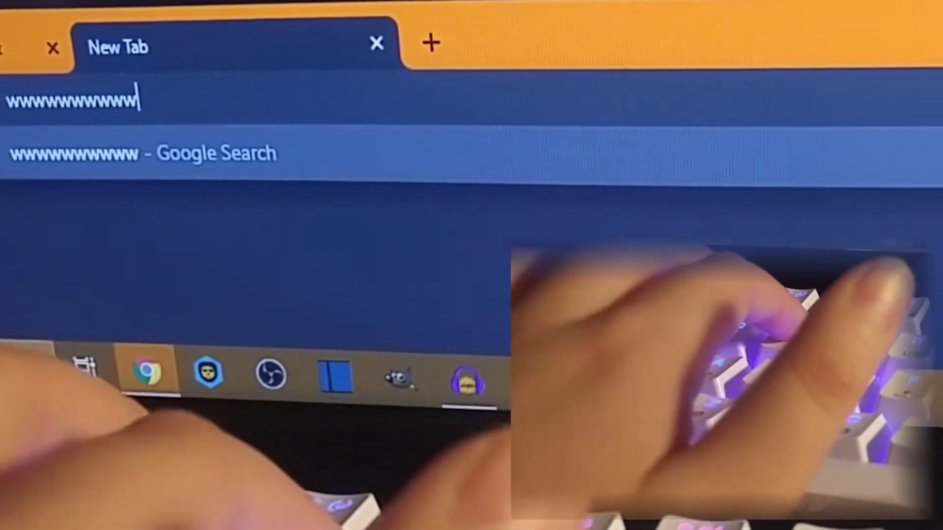